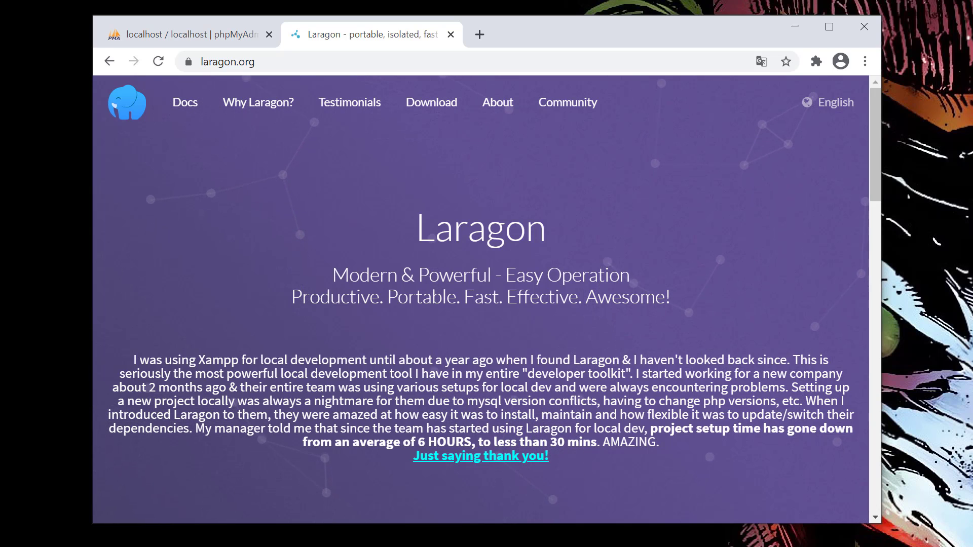
Bring the Laragon control window in front of the laragon.org page in Chrome.
key(alt+Tab)
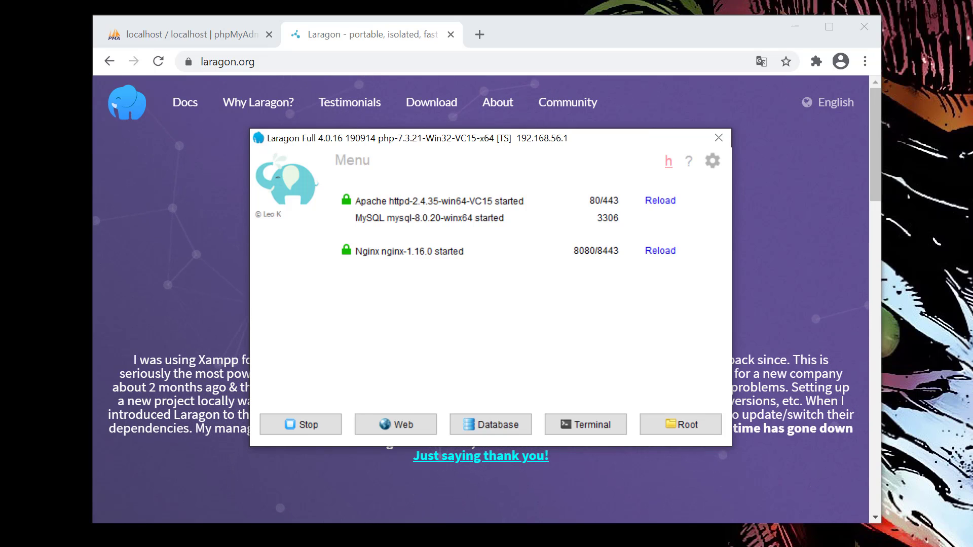
Install the *phpmyadmin package through Laragon's Tools > Quick add menu.
click(348, 165)
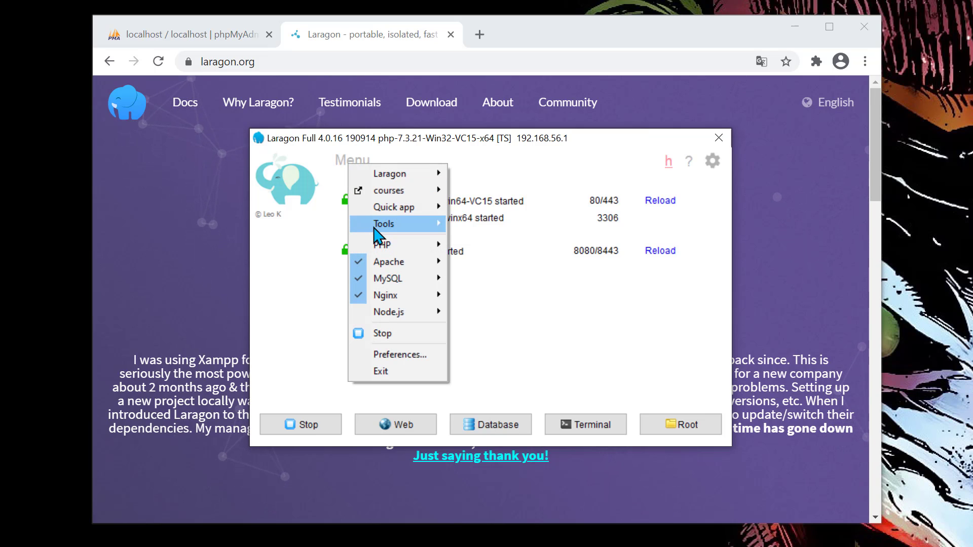
mouse_move(378, 227)
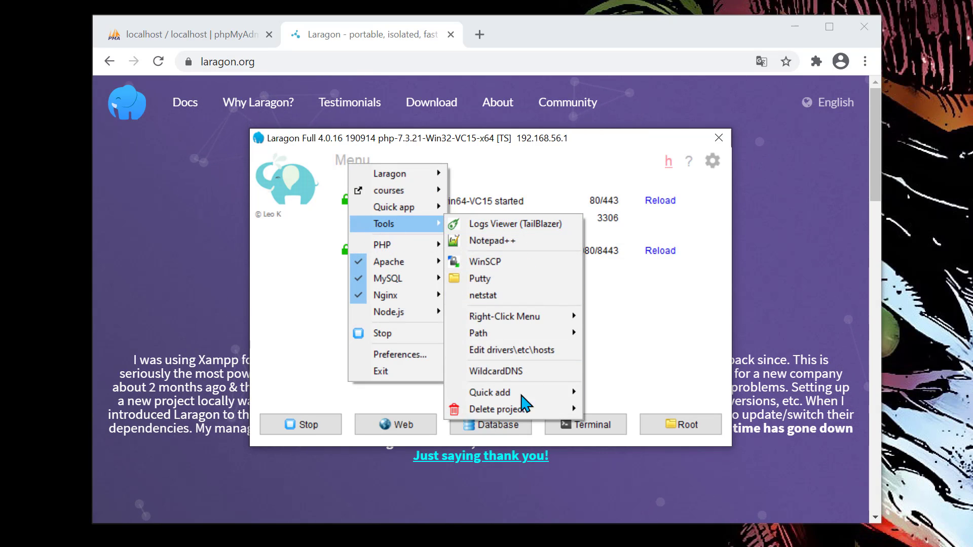
mouse_move(519, 397)
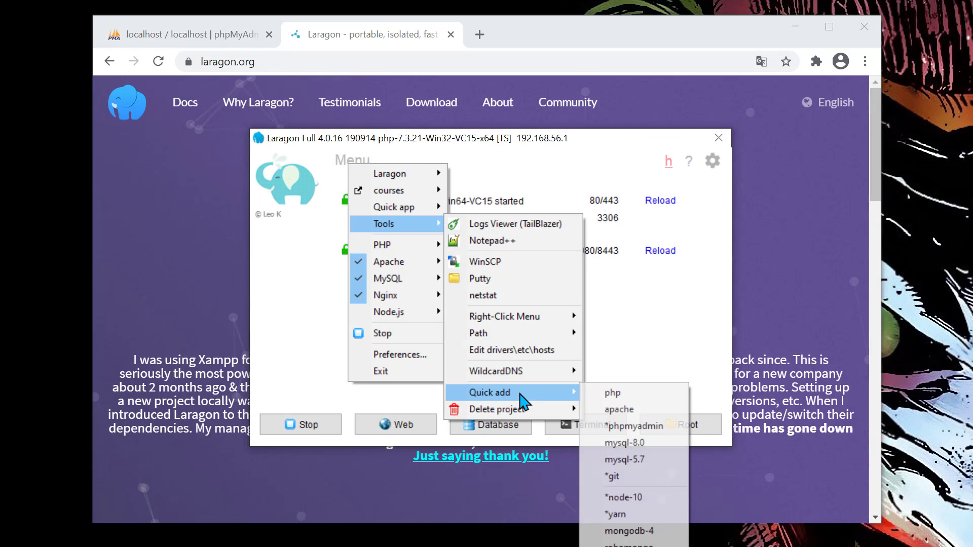
click(632, 430)
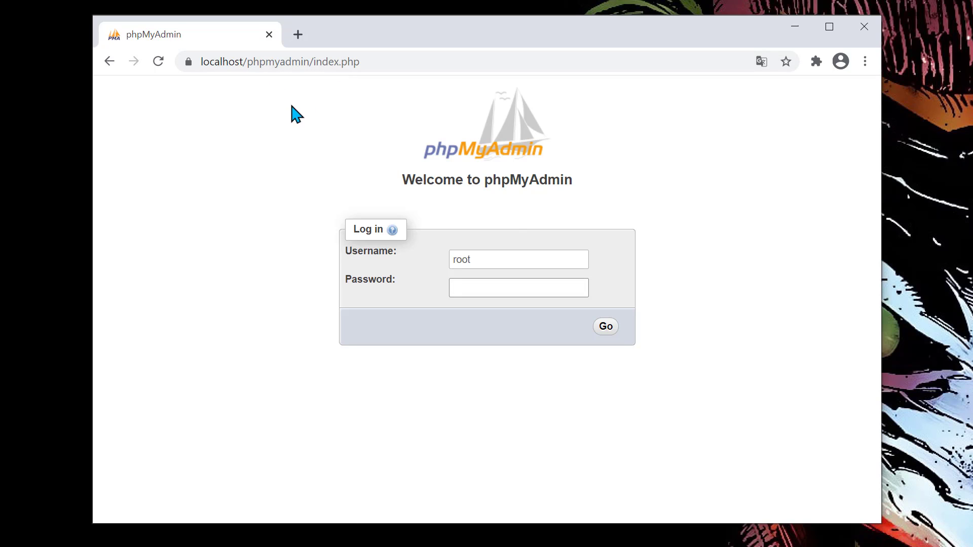
Log in to phpMyAdmin as root and mark the reported version 4.8.5.
click(478, 256)
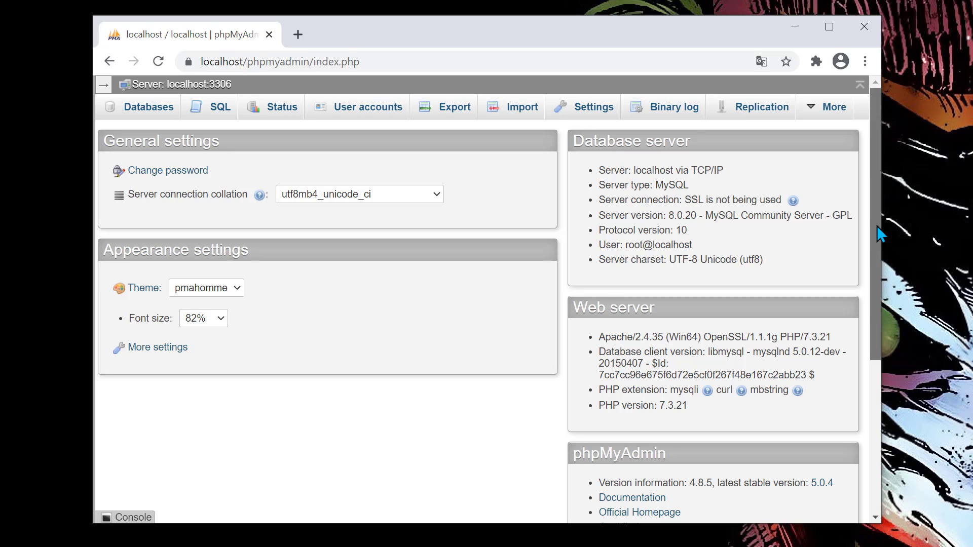
drag(876, 226, 888, 308)
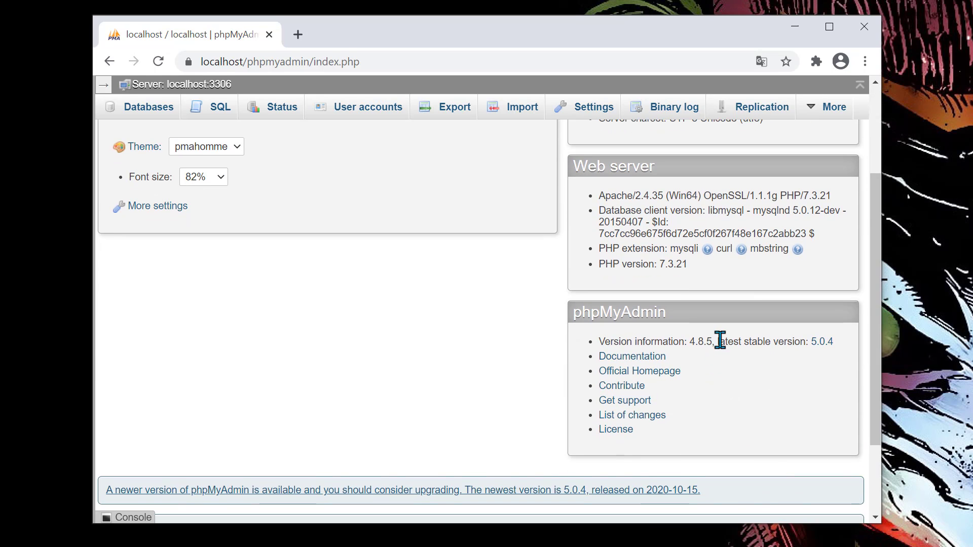
drag(720, 341, 686, 344)
click(413, 545)
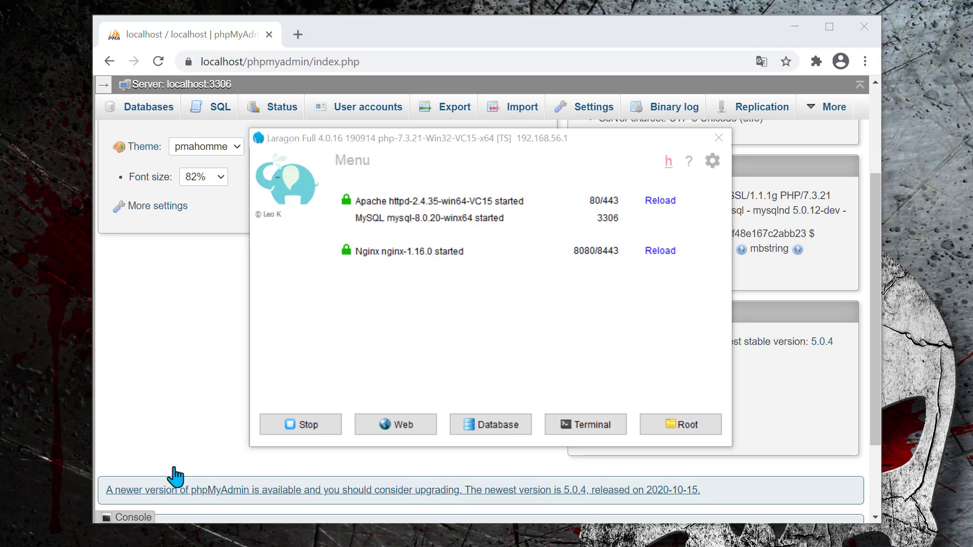
drag(0, 110, 421, 40)
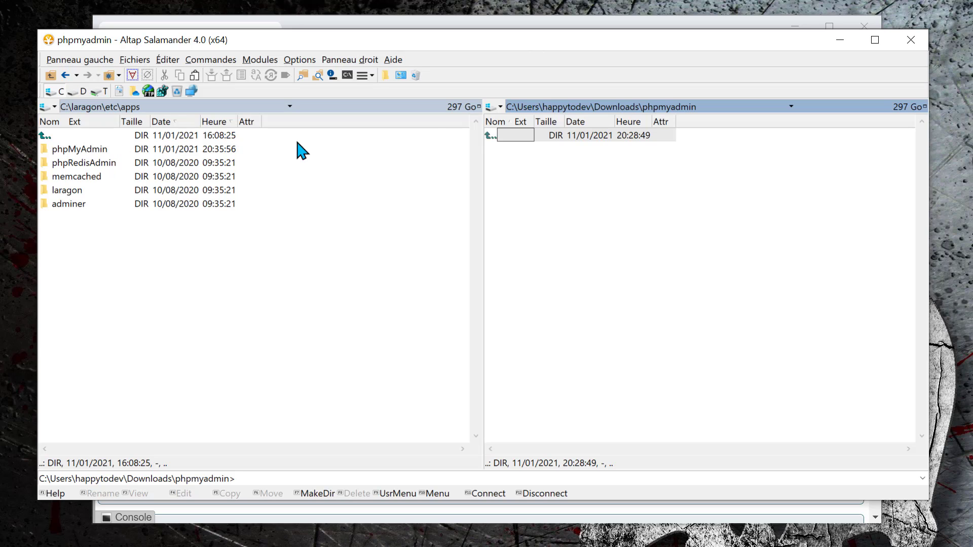
click(838, 45)
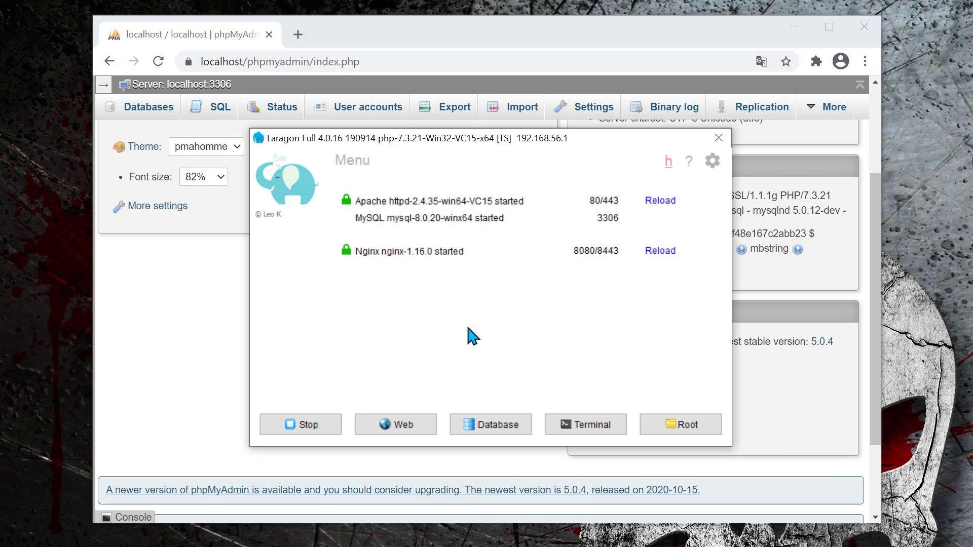
Open the Quick add configuration file packages.conf in Notepad++.
click(357, 166)
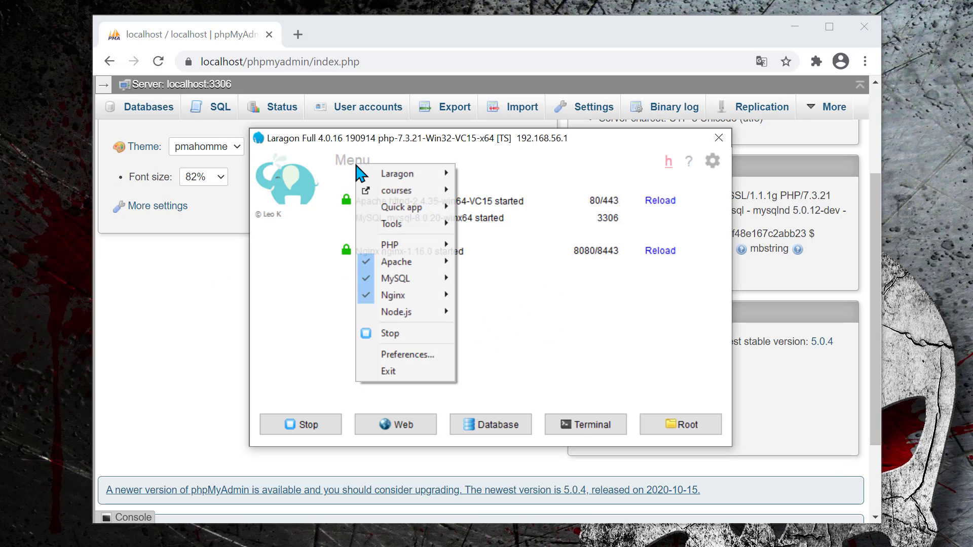
mouse_move(423, 225)
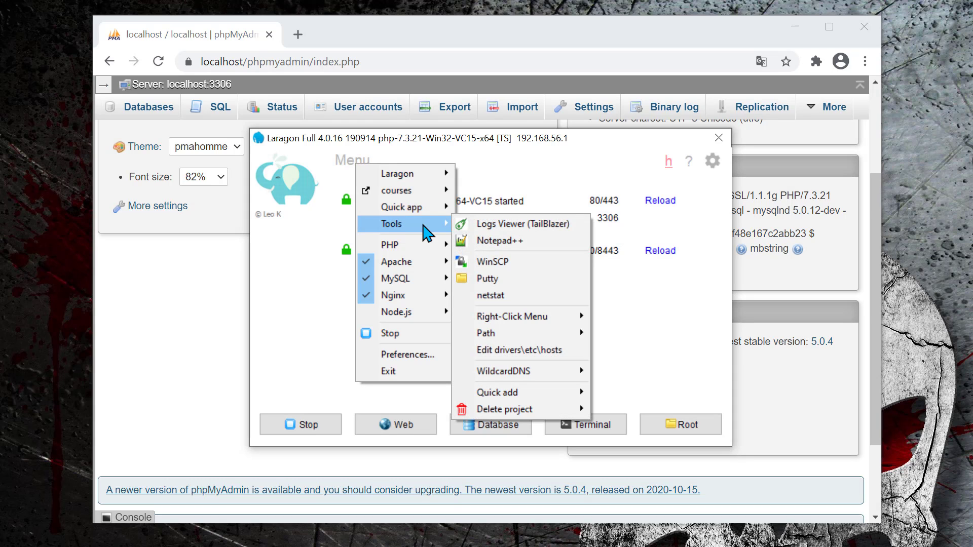
mouse_move(517, 398)
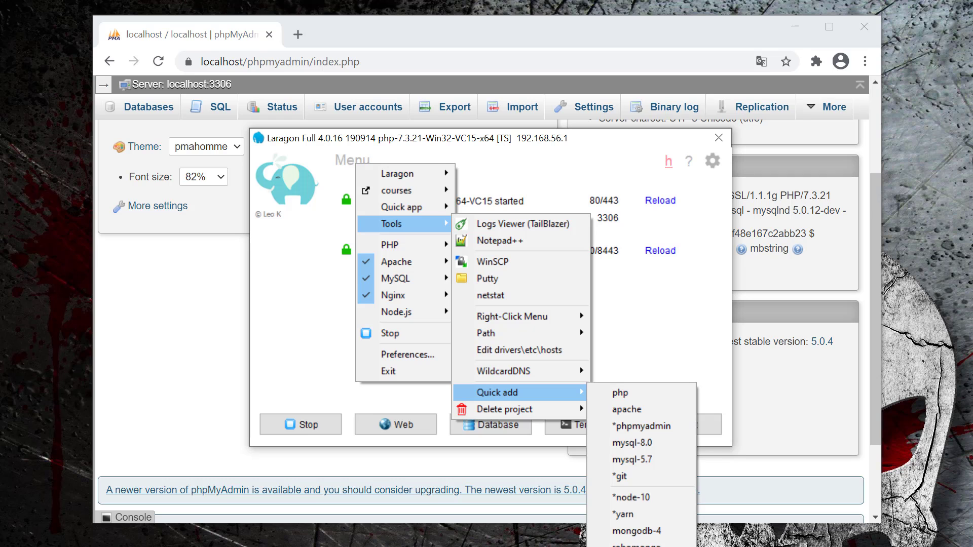
click(634, 546)
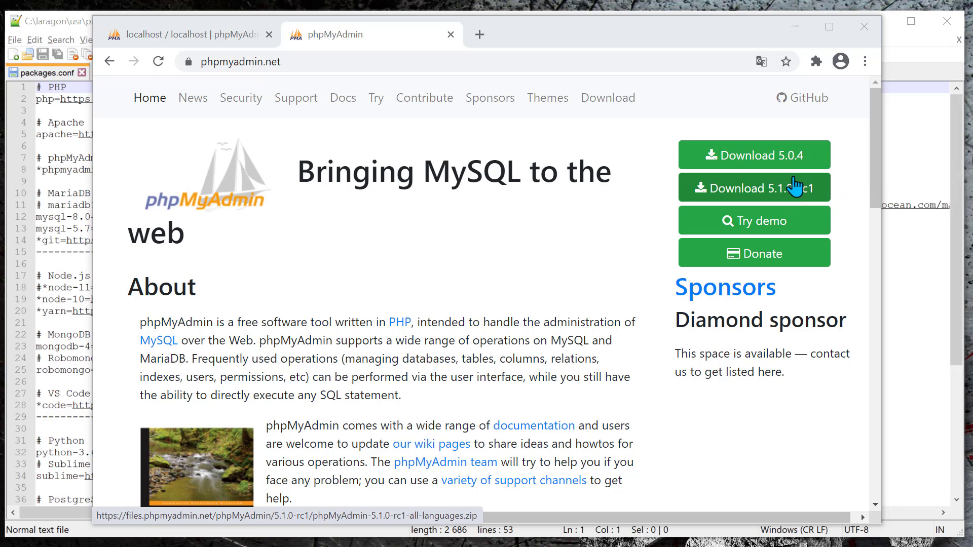
Copy the phpMyAdmin 5.0.4 download link address and return to packages.conf.
right_click(768, 159)
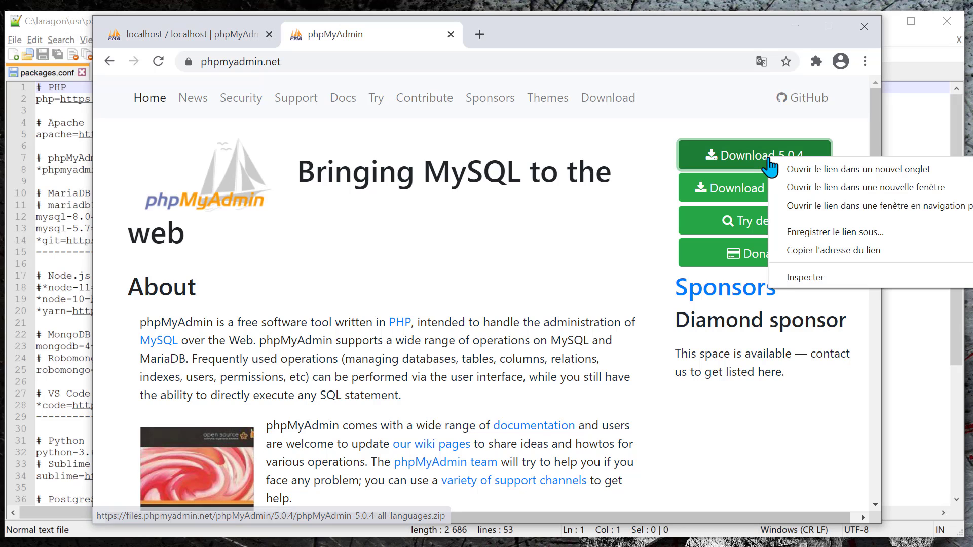
click(813, 250)
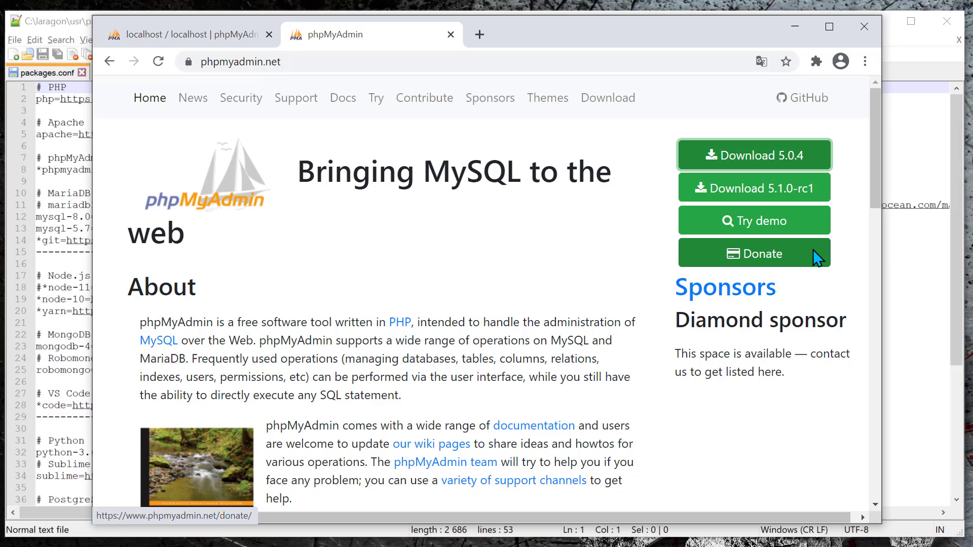
click(893, 40)
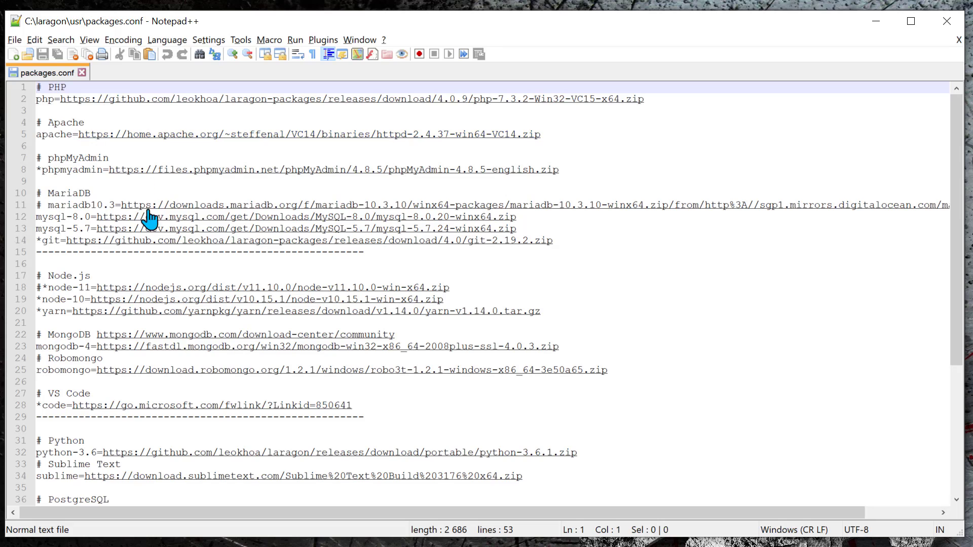
Add a 'phpmyadmin5=' line with the 5.0.4 download URL to packages.conf and save it.
click(589, 172)
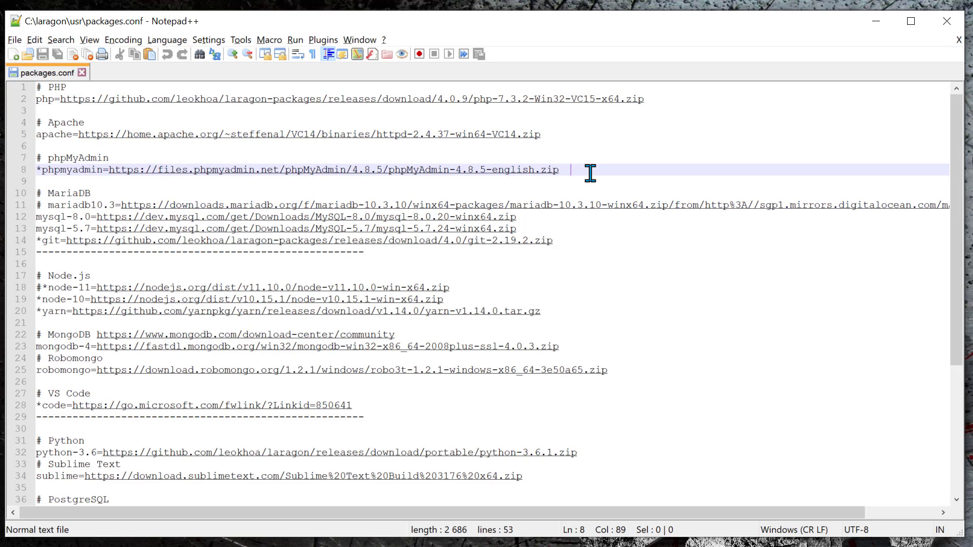
key(Return)
text(https://files.phpmyadmin.net/phpMyAdmin/5.0.4/phpMyAdmin-5.0.4-all-languages.zip)
key(Home)
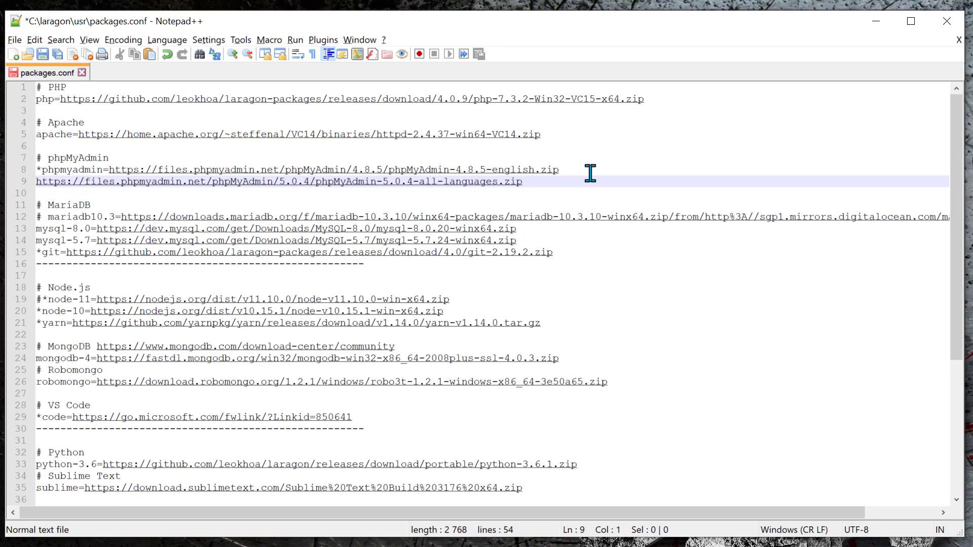
text(php)
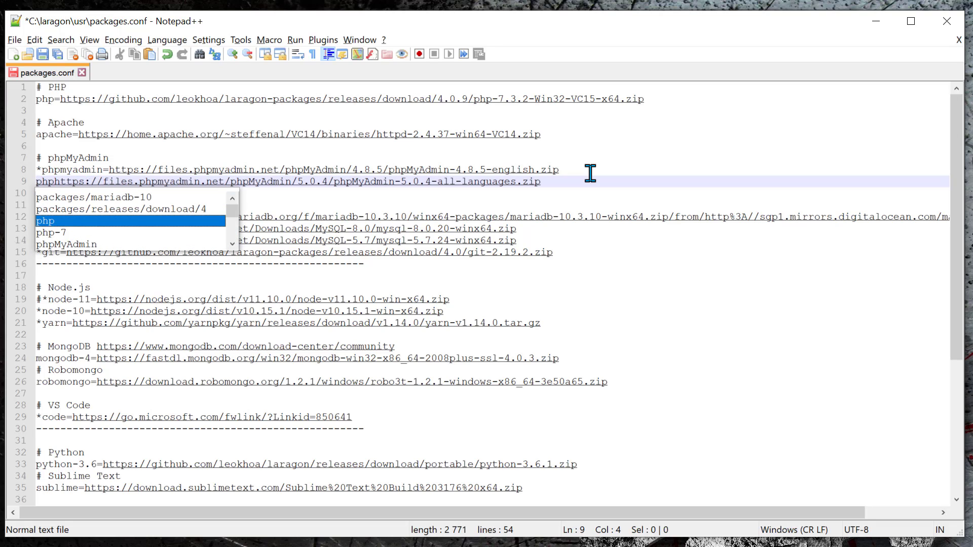
text(my)
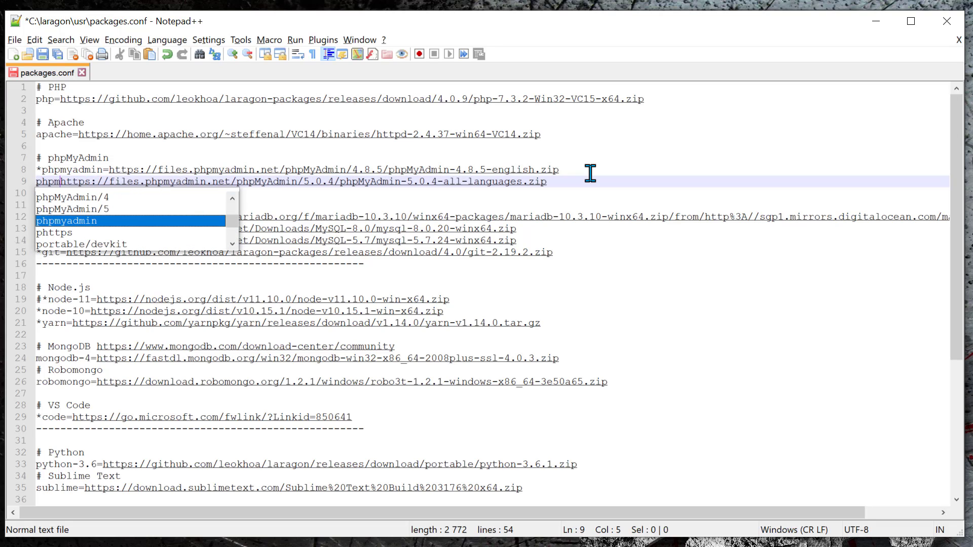
text(admi)
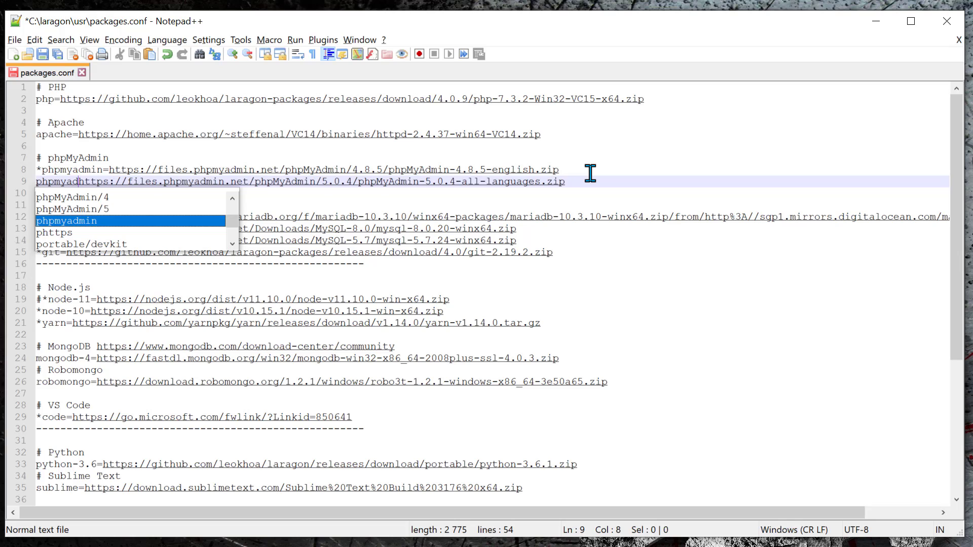
text(n)
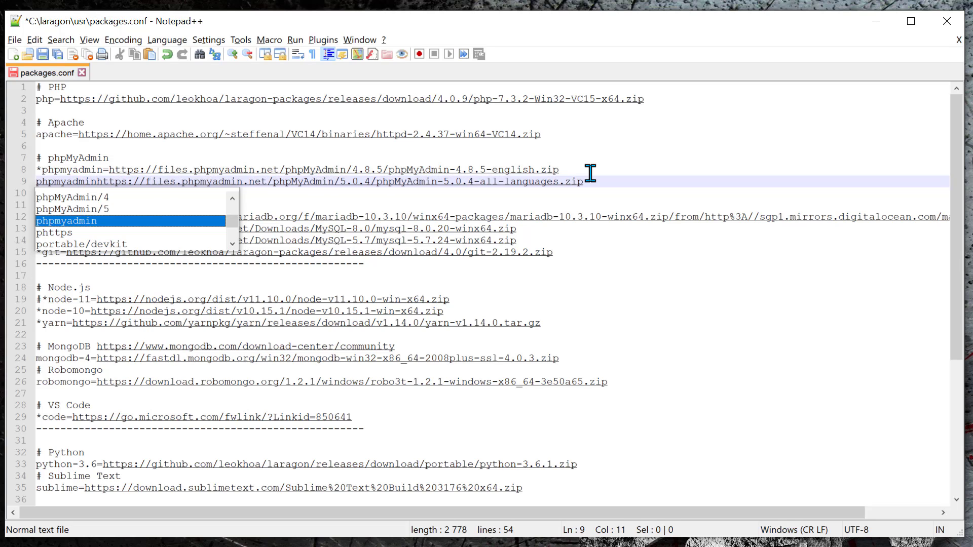
text(5)
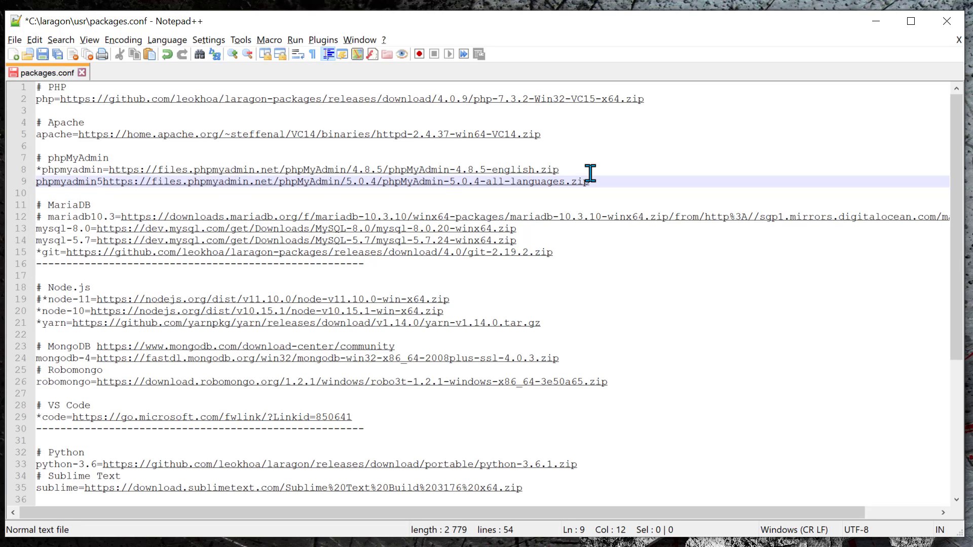
text(=)
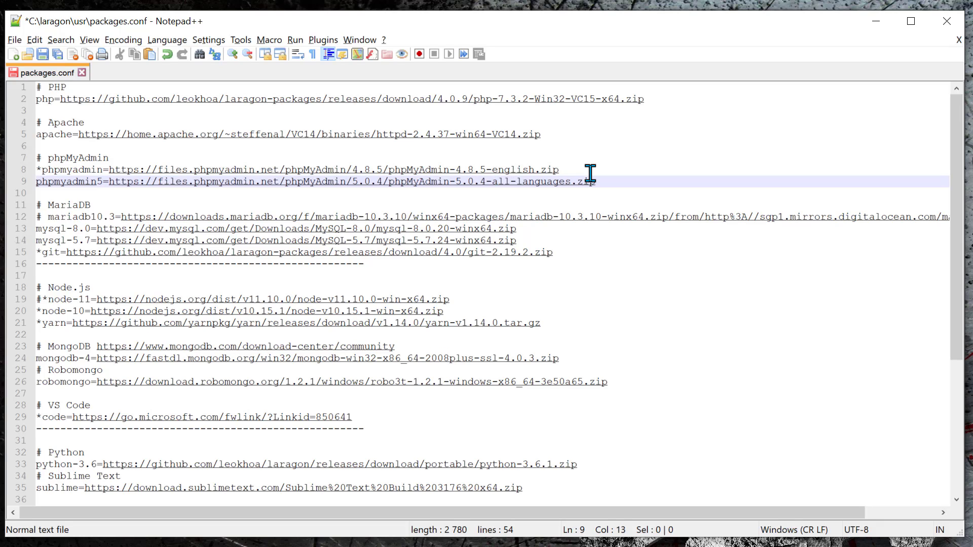
key(ctrl+s)
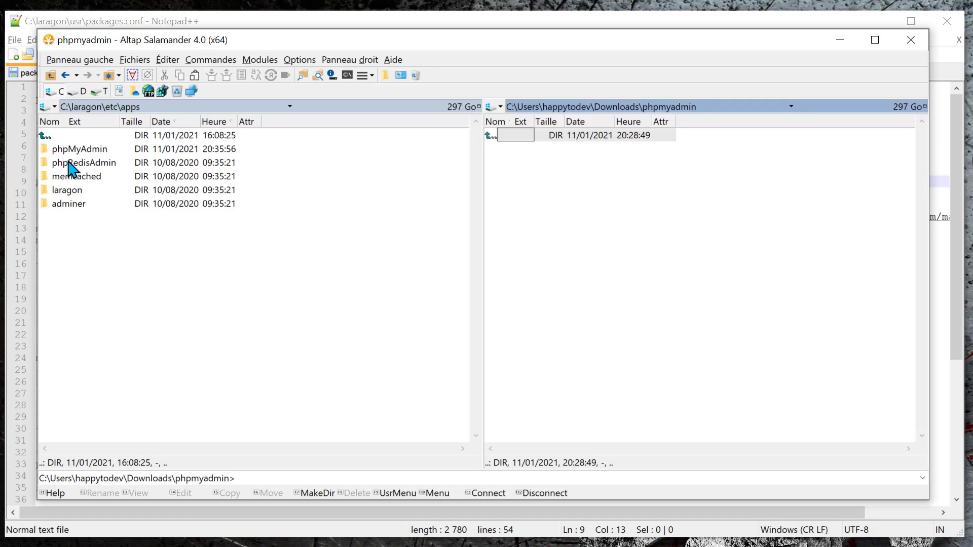
Send the old phpMyAdmin folder in C:\laragon\etc\apps to the Recycle Bin.
click(77, 152)
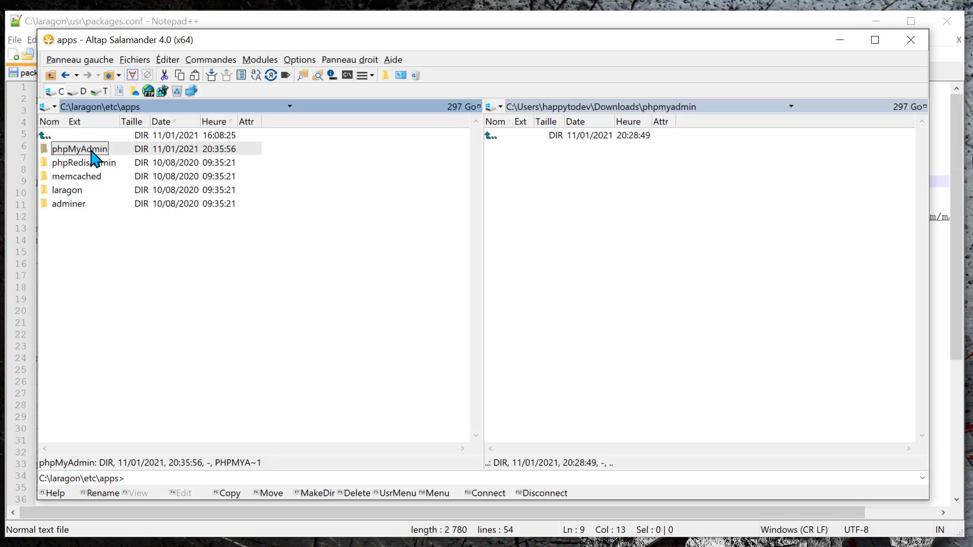
key(Delete)
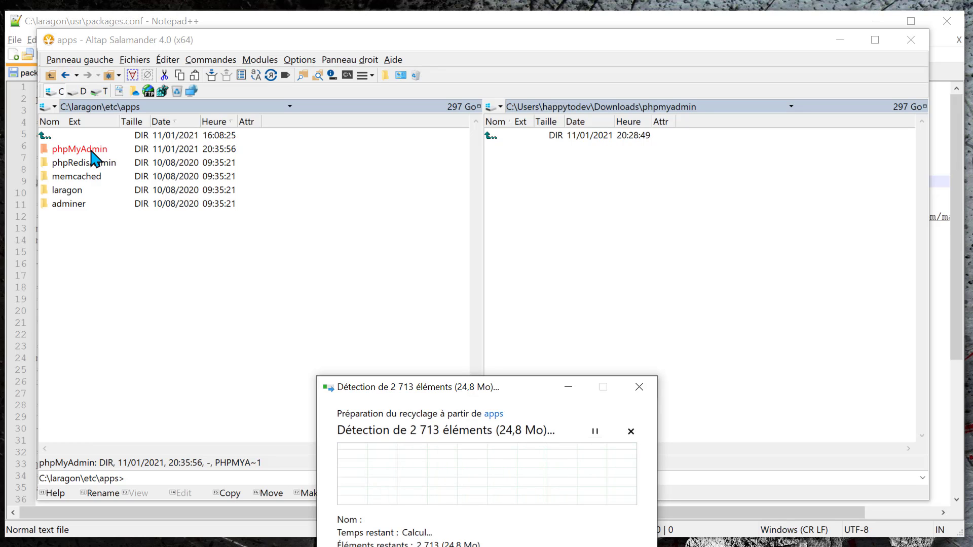
drag(526, 393, 532, 198)
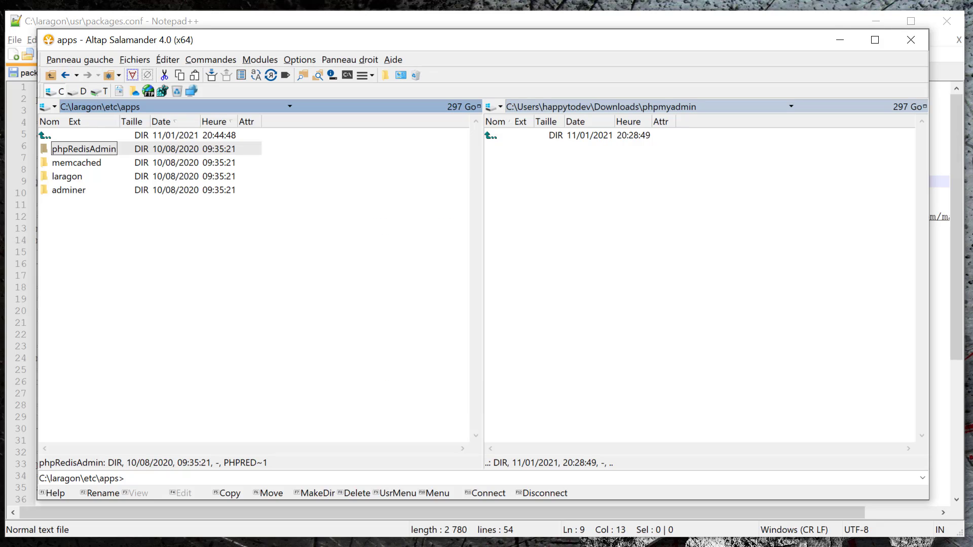
Switch to Laragon and run Tools > Quick add > phpmyadmin5.
key(alt+Tab)
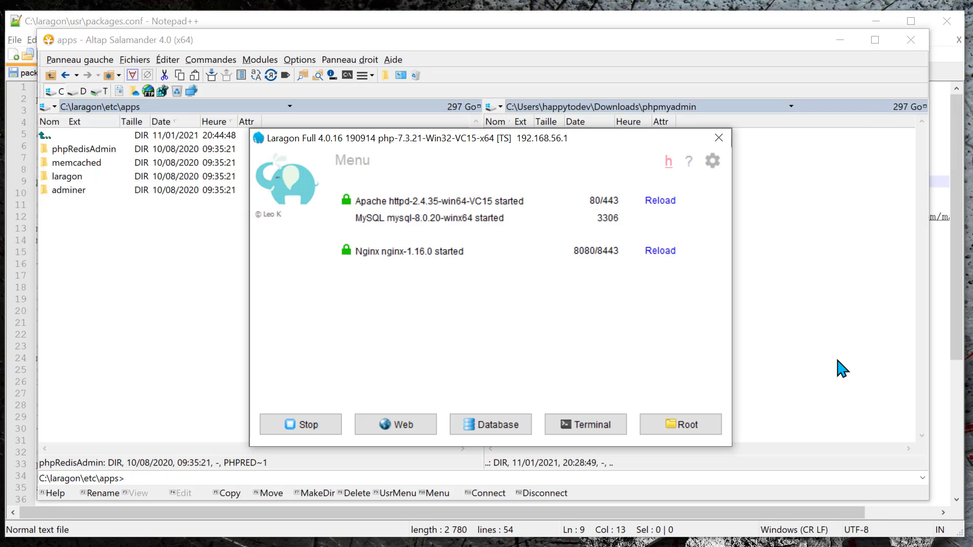
click(357, 165)
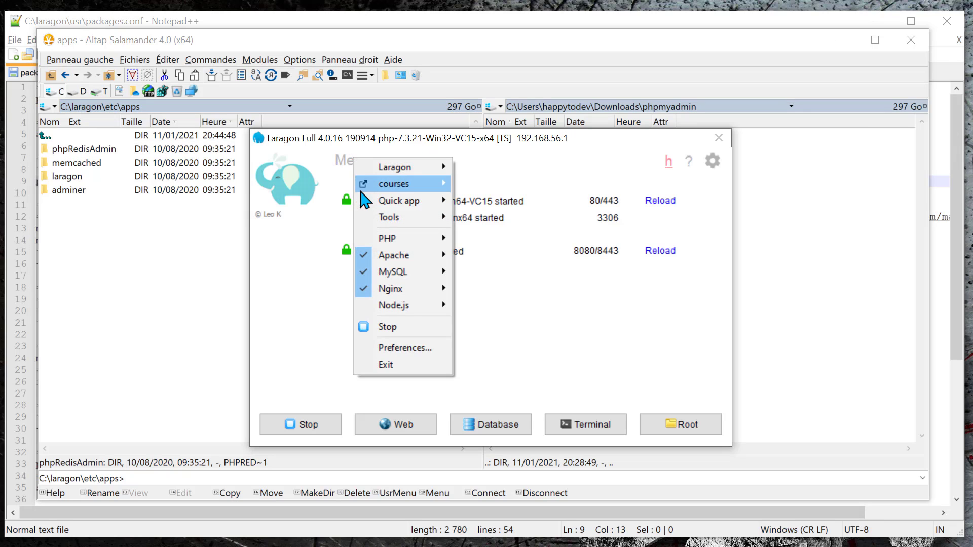
mouse_move(395, 218)
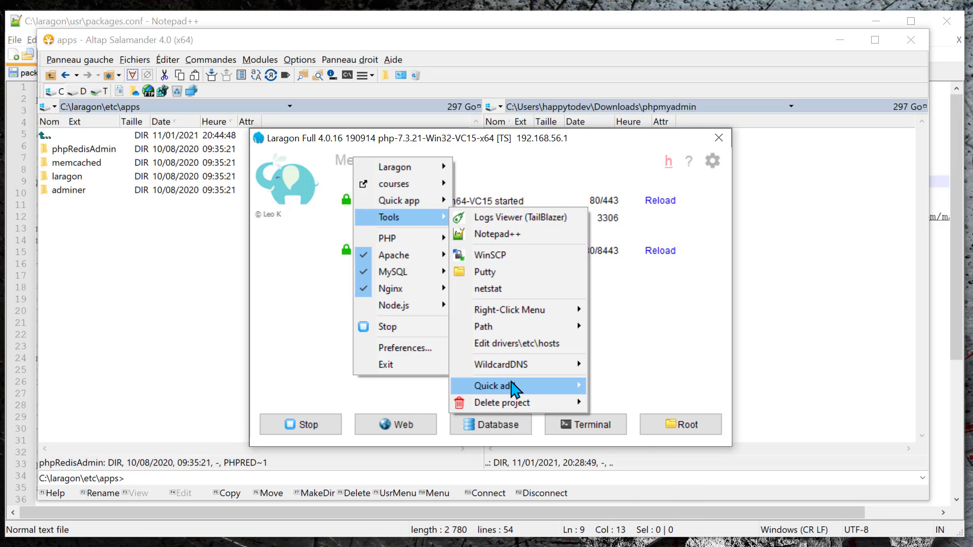
mouse_move(522, 386)
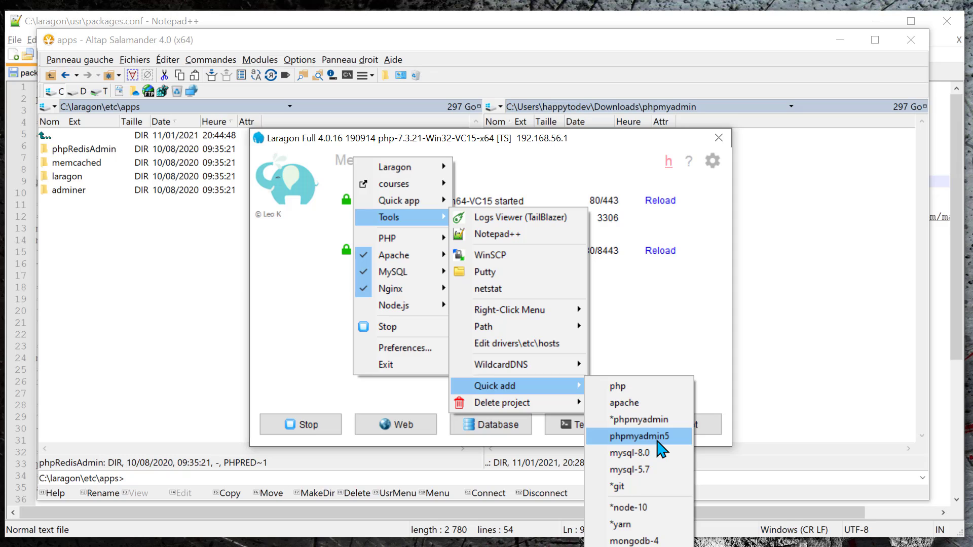
click(639, 436)
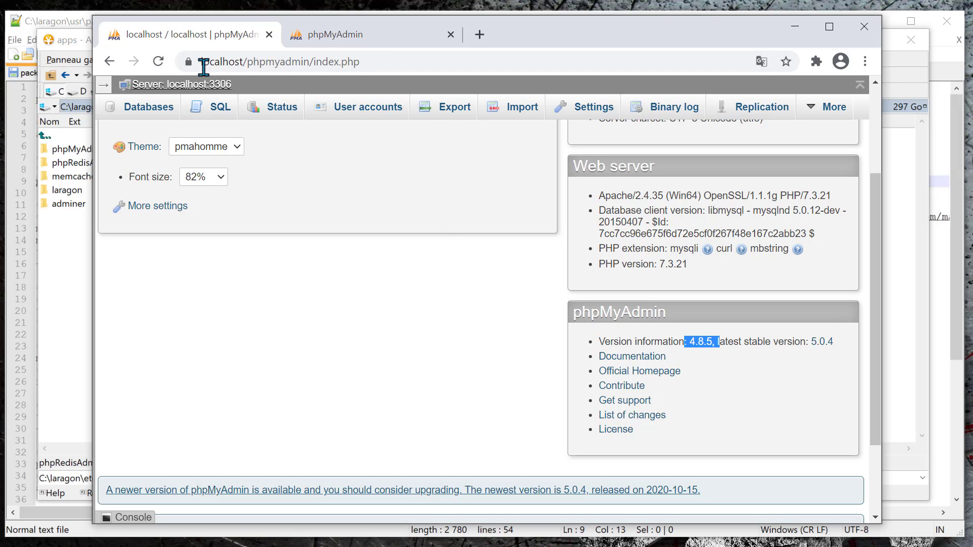
Reload the phpMyAdmin page and log in as root.
click(158, 62)
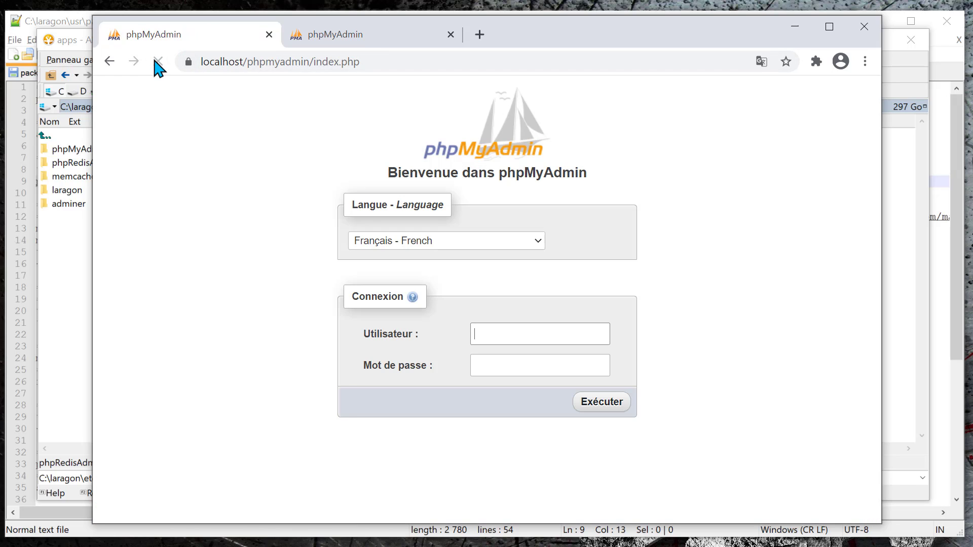
click(515, 336)
text(root)
click(603, 405)
Highlight the reported version 5.0.4 (à jour) in the phpMyAdmin panel.
scroll(758, 290, down, 4)
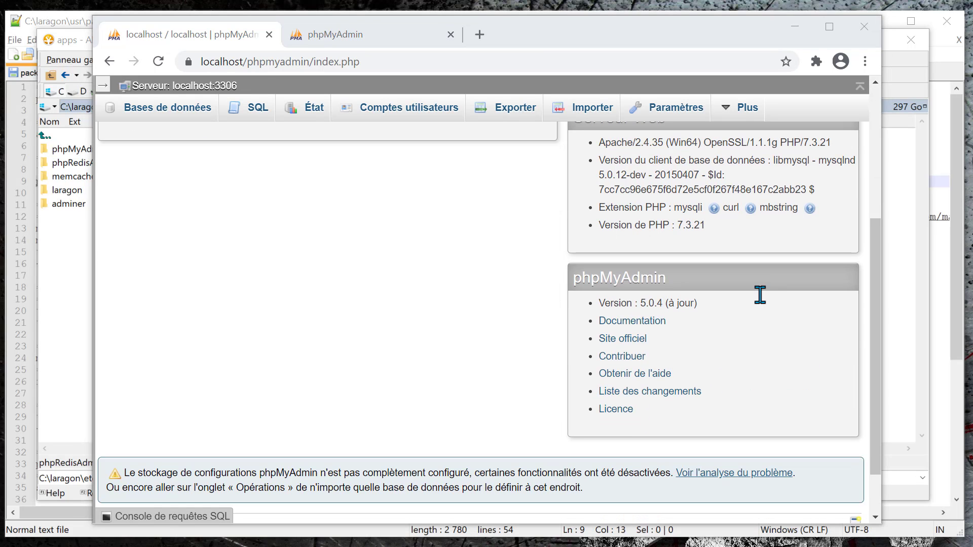
drag(709, 299, 636, 304)
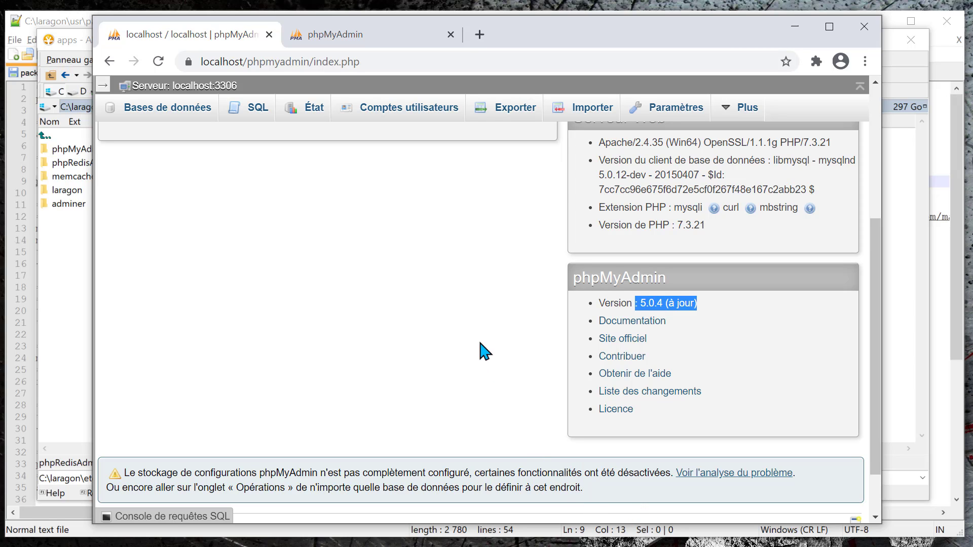
scroll(453, 303, up, 2)
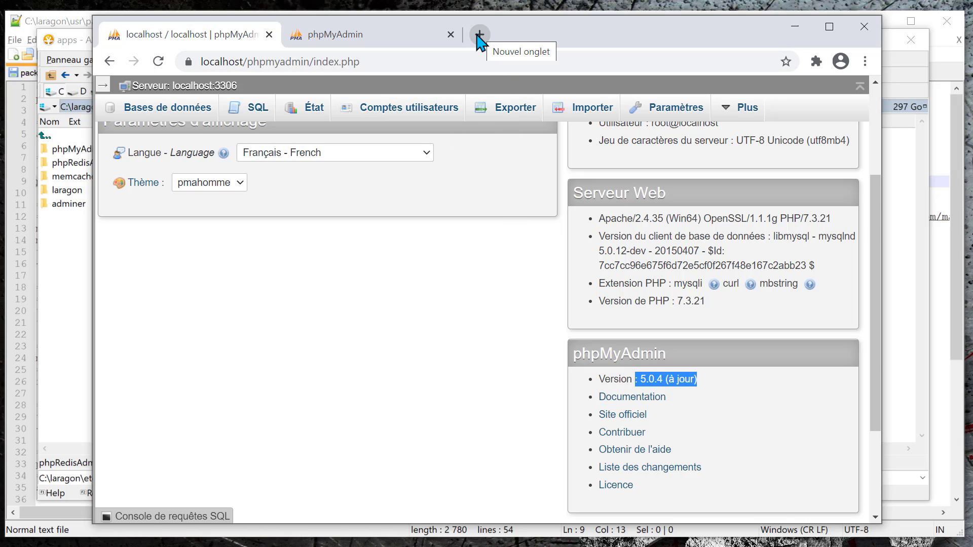
scroll(431, 291, up, 1)
scroll(428, 282, up, 3)
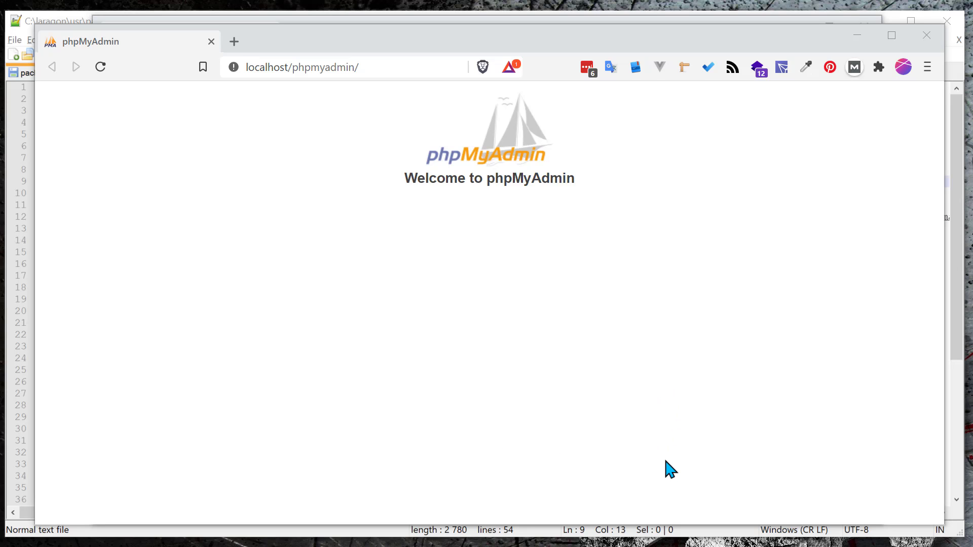
Open the browser developer console with F12 to inspect log messages.
key(F12)
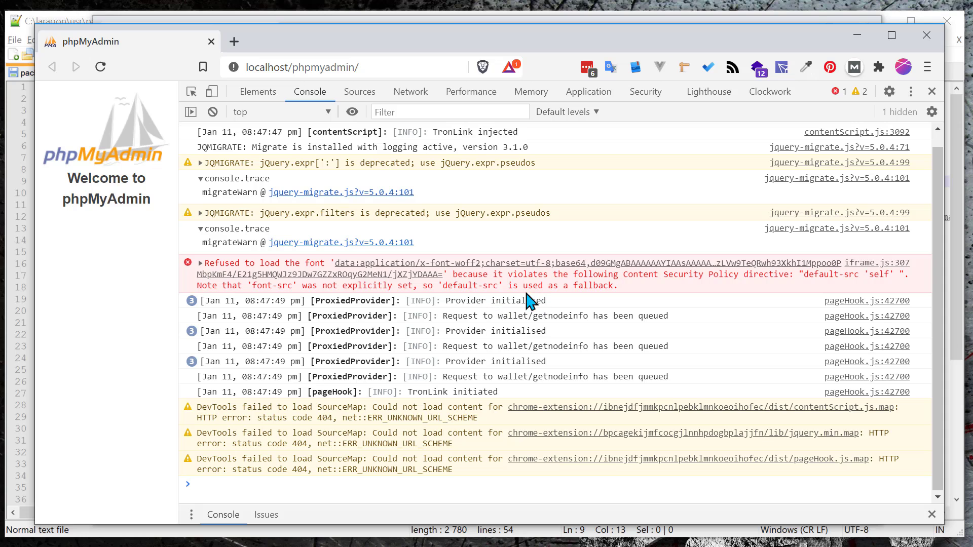